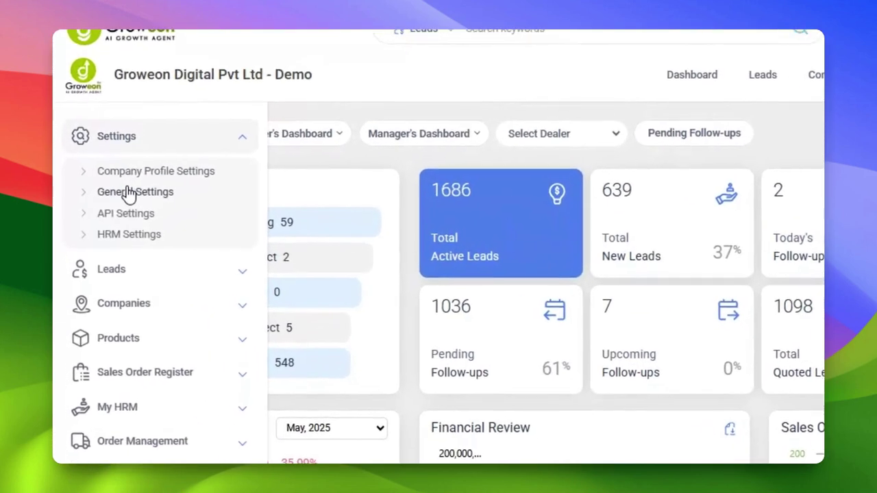
Step: Open the General Settings and review the Product Group list under Product Management Settings
left_click(106, 202)
scroll(138, 223, "down", 1)
mouse_move(138, 223)
mouse_move(231, 247)
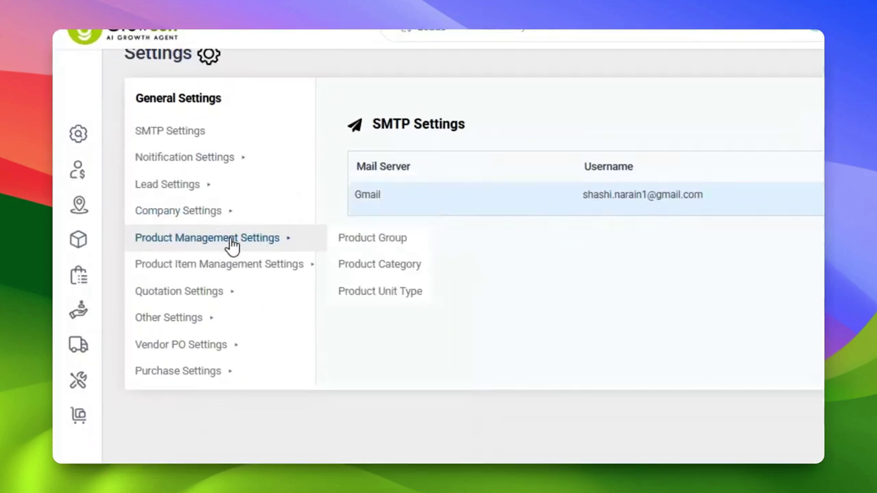
left_click(344, 240)
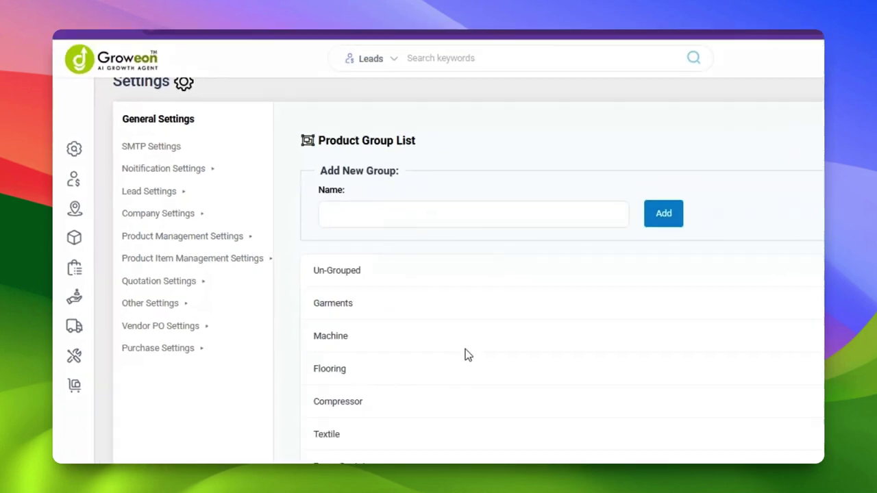
scroll(479, 342, "down", 2)
scroll(377, 335, "up", 3)
Step: Open the Product Category list and check the groups available for a new category
mouse_move(204, 254)
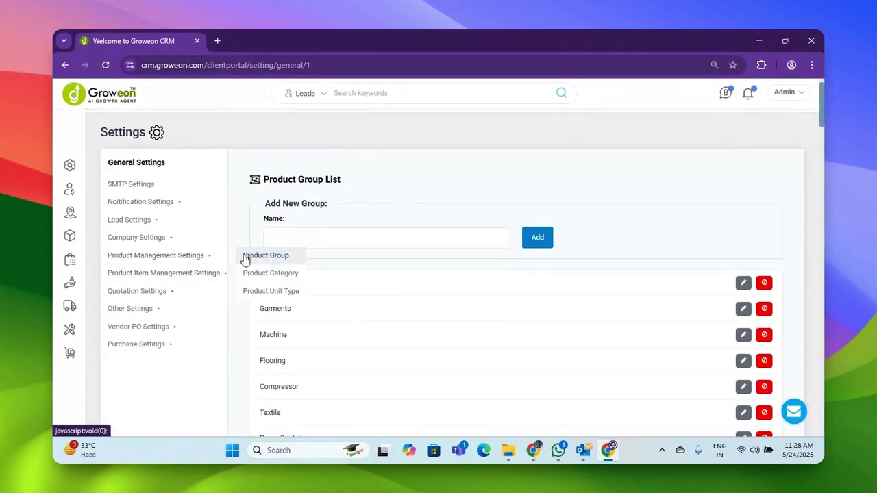
left_click(255, 274)
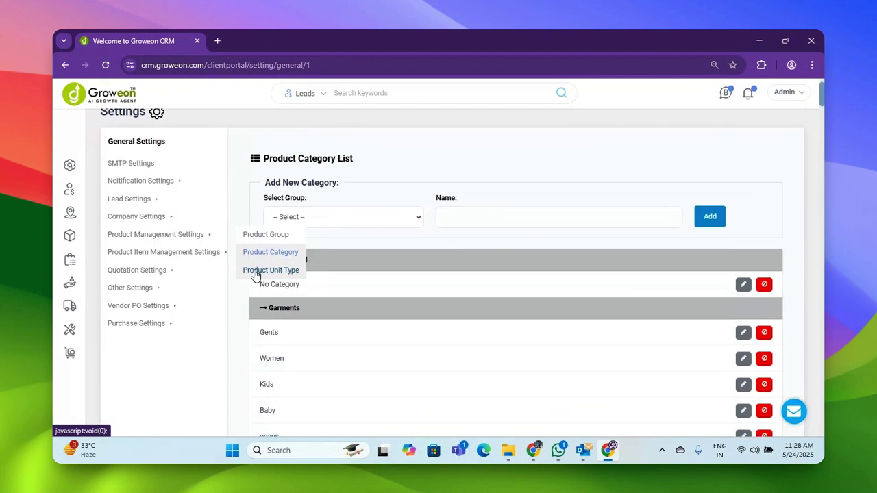
left_click(343, 218)
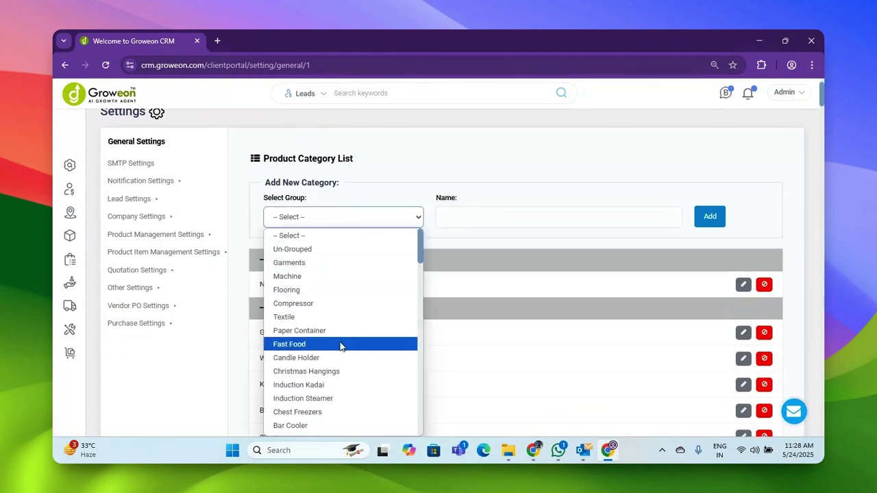
left_click(439, 257)
Step: Open the Product Unit Type list and review its entries
mouse_move(162, 236)
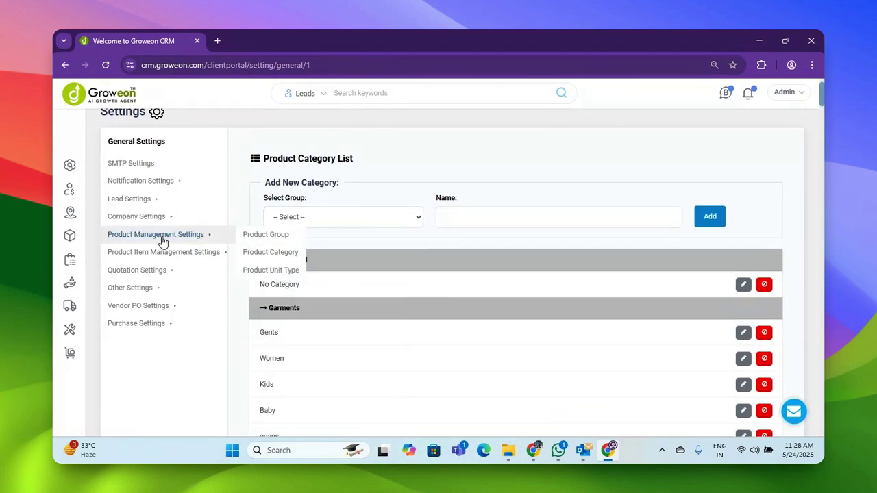
left_click(260, 269)
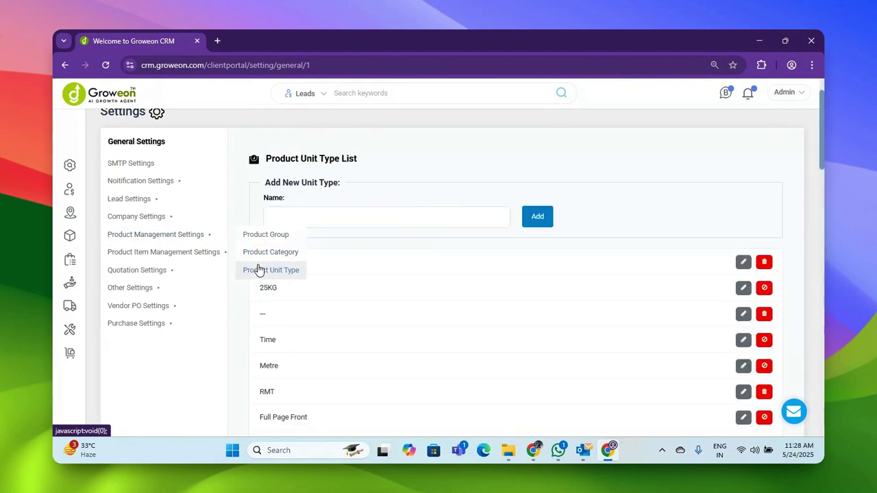
scroll(458, 261, "down", 2)
scroll(457, 262, "up", 2)
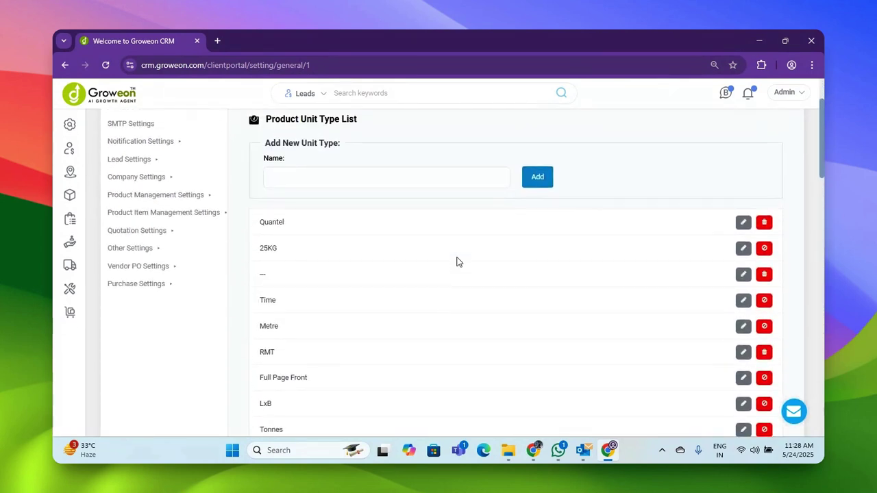
scroll(458, 262, "up", 1)
scroll(457, 262, "up", 1)
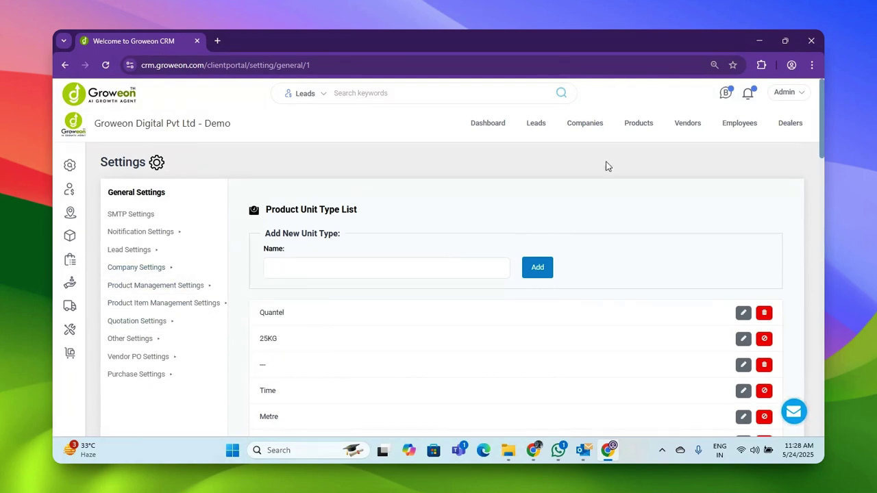
Step: Start adding a new product from the Products List and check the form's group and category choices
left_click(639, 125)
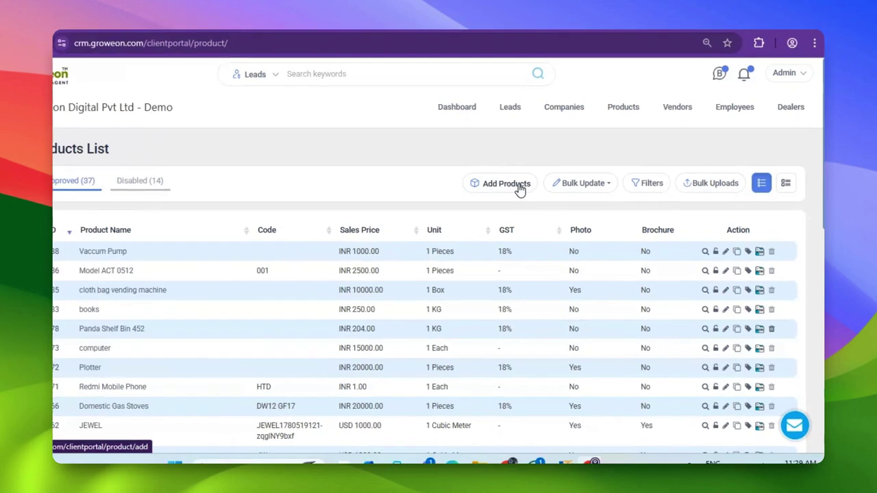
left_click(426, 154)
left_click(394, 145)
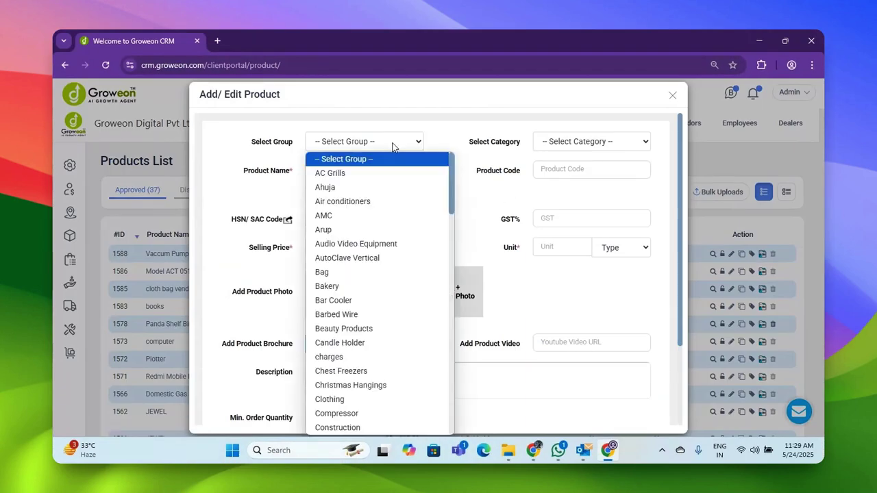
left_click(394, 145)
left_click(542, 145)
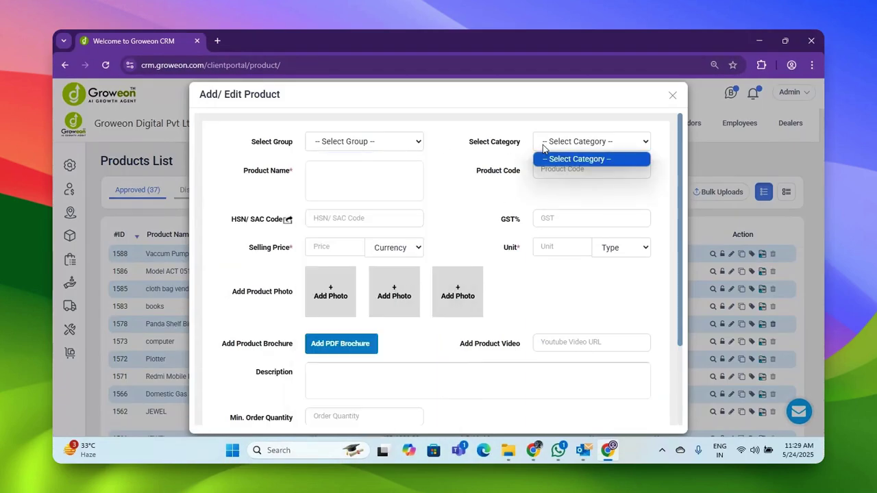
Step: Examine the new product form's name, selling price, currency, unit and unit type fields without filling them in
left_click(378, 176)
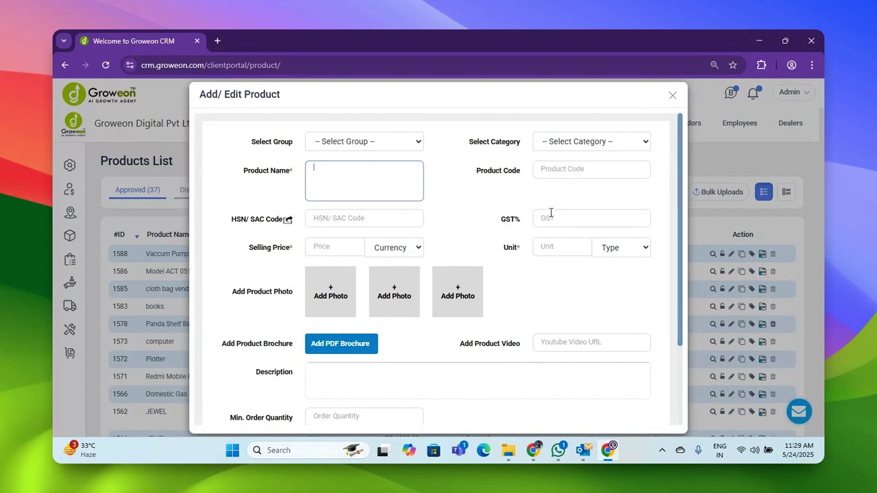
left_click(344, 241)
left_click(389, 248)
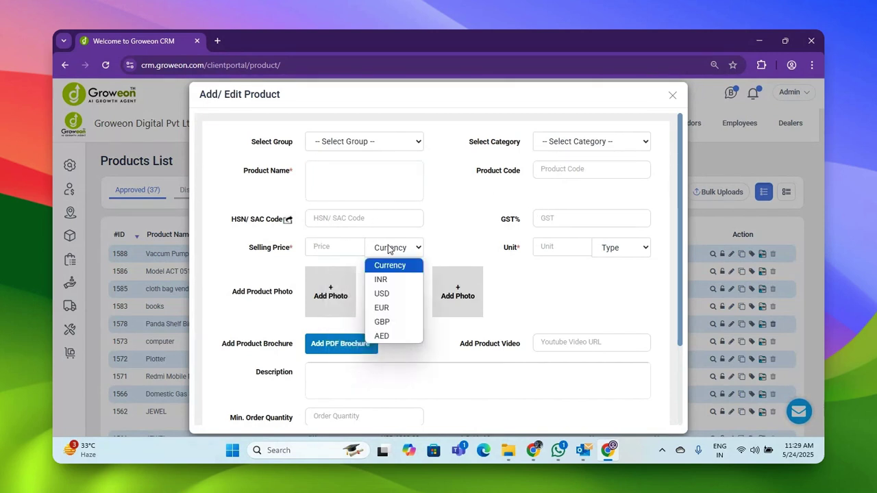
left_click(466, 231)
left_click(552, 248)
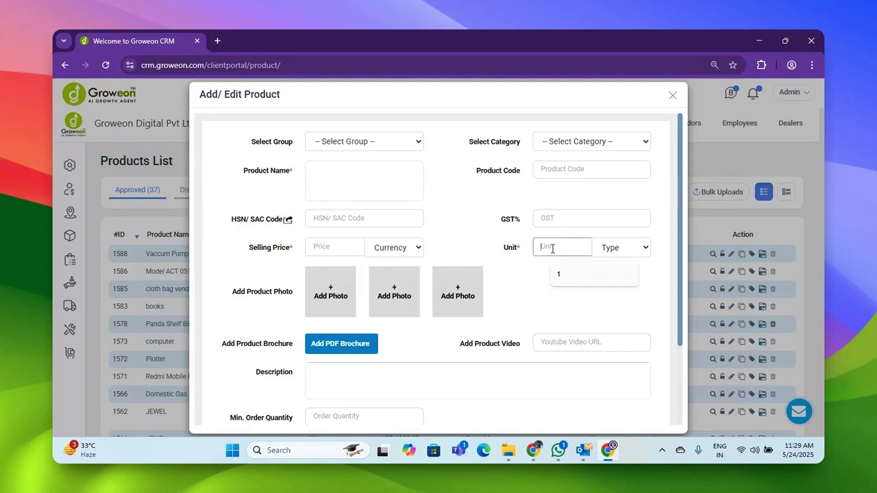
left_click(622, 249)
left_click(575, 310)
Step: Review the rest of the product form, including the vendor selection, and close it without adding a product
scroll(441, 305, "down", 2)
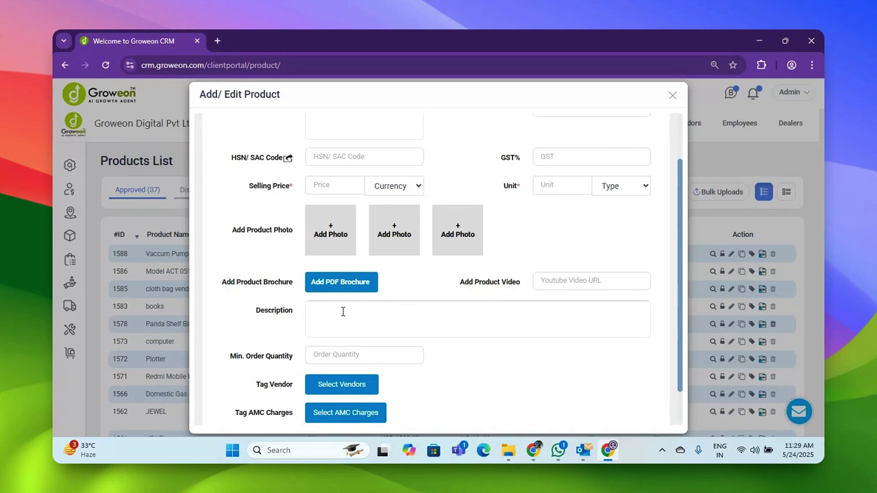
scroll(362, 361, "down", 1)
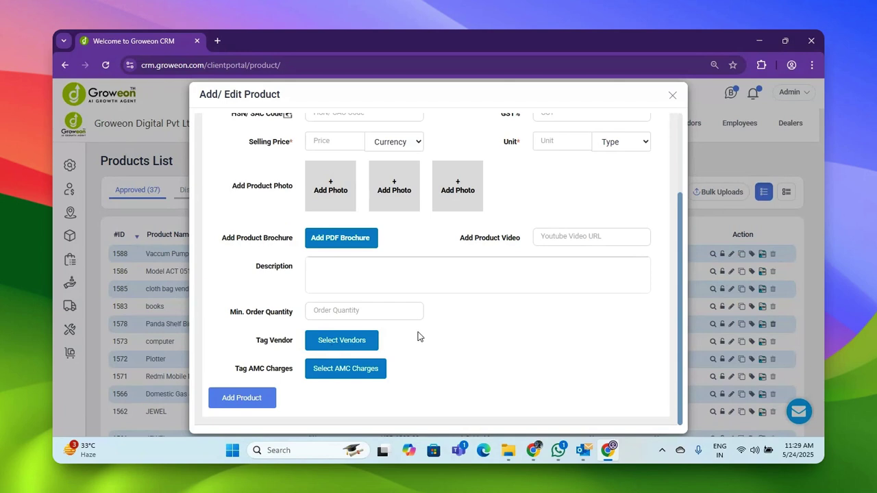
left_click(347, 343)
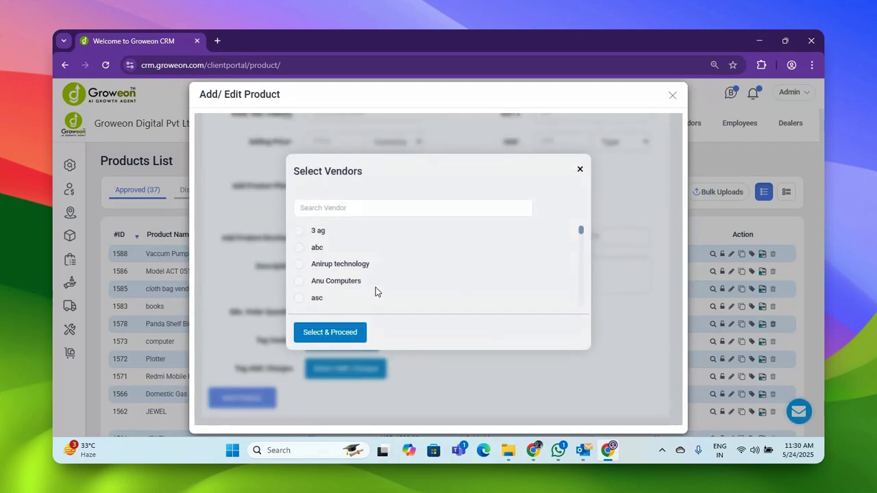
left_click(579, 167)
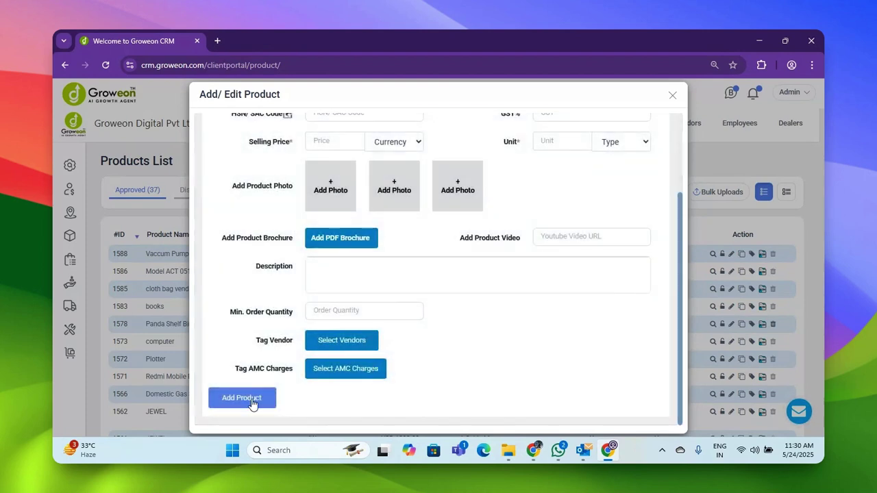
scroll(493, 206, "up", 2)
left_click(672, 95)
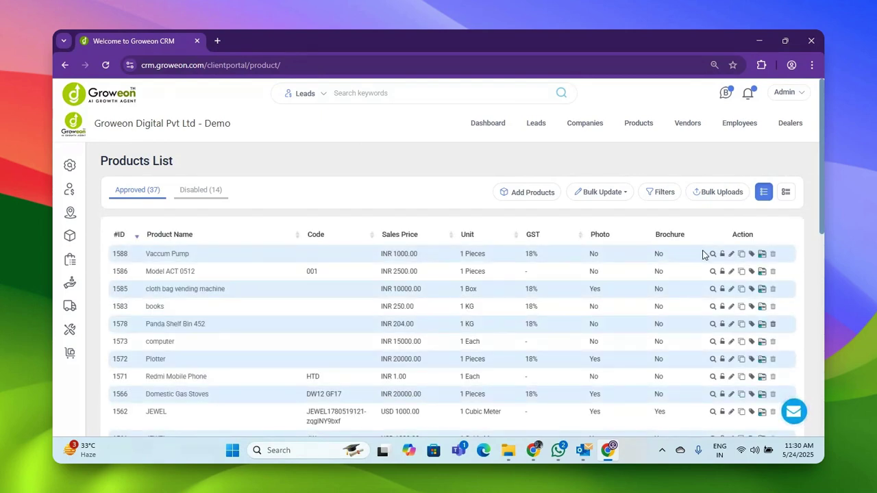
Step: View the Vaccum Pump product's details and show the bulk update options for products
left_click(711, 253)
left_click(711, 254)
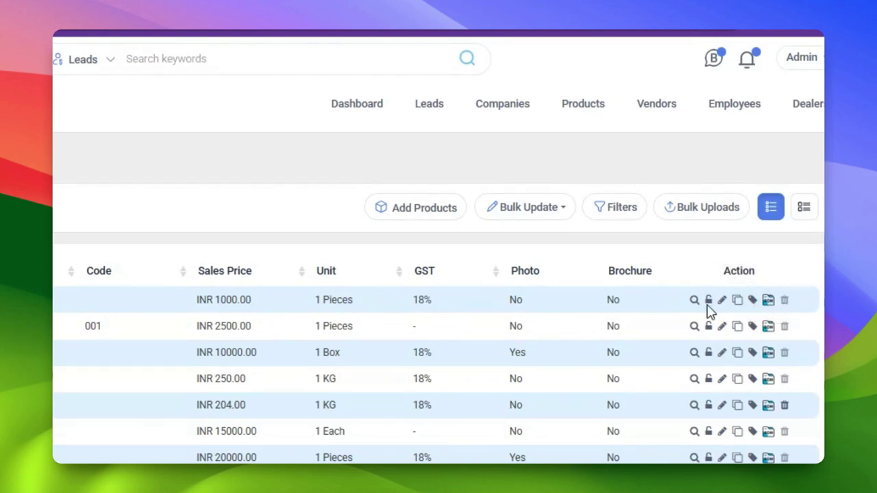
left_click(537, 213)
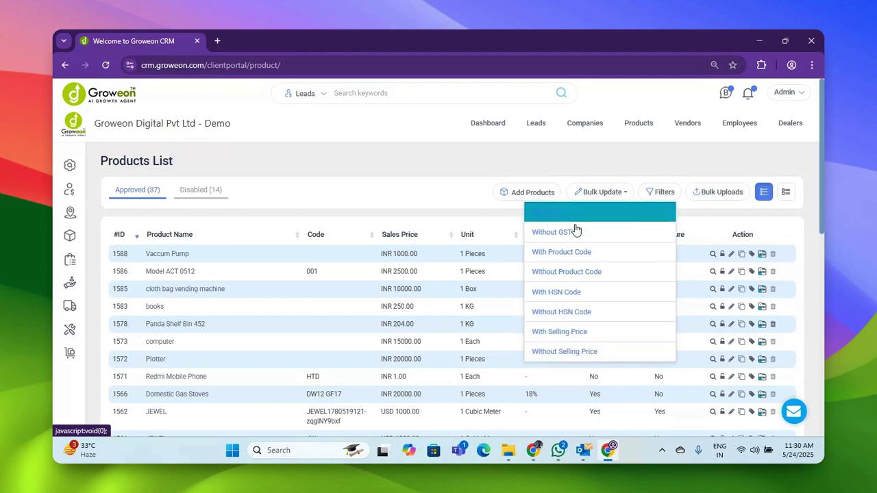
Step: Look over the product filter options and the CSV bulk upload instructions, closing each dialog without making changes
left_click(661, 193)
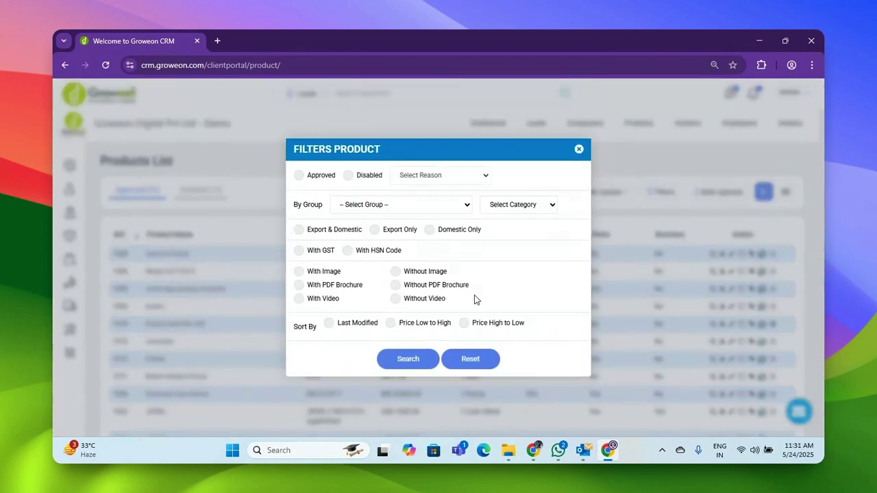
left_click(579, 148)
left_click(726, 193)
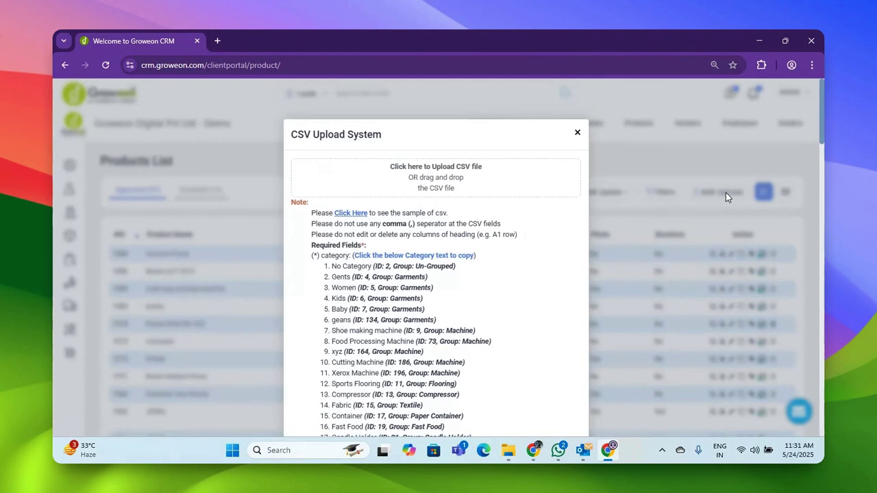
scroll(350, 377, "down", 1)
scroll(348, 377, "up", 1)
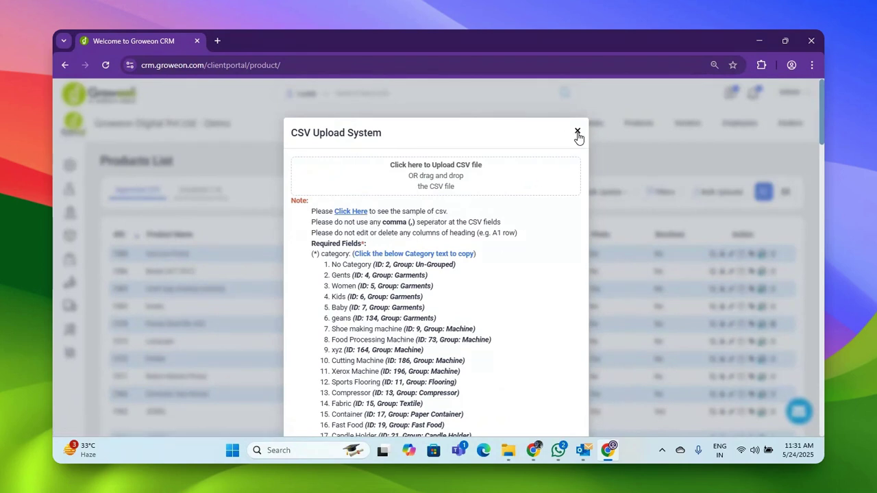
left_click(576, 131)
Step: Switch the Products List to the detailed card view and check the vendors tagged to Model ACT 0512
left_click(785, 194)
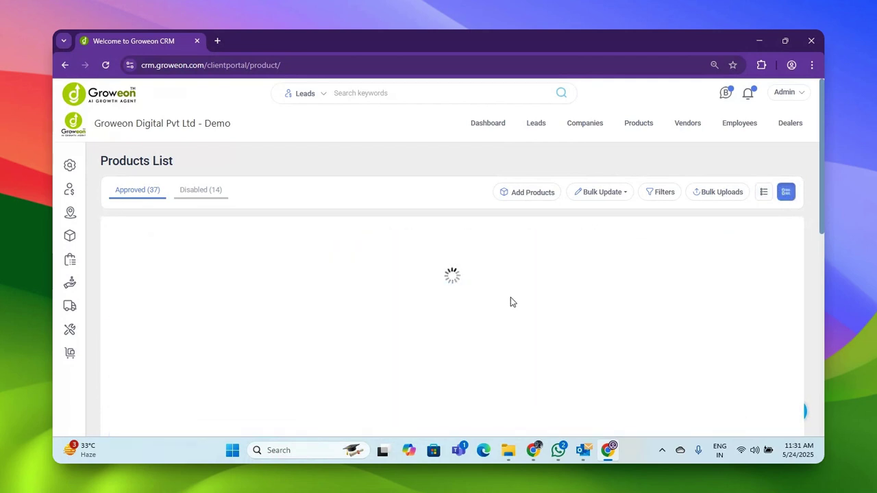
scroll(510, 302, "down", 2)
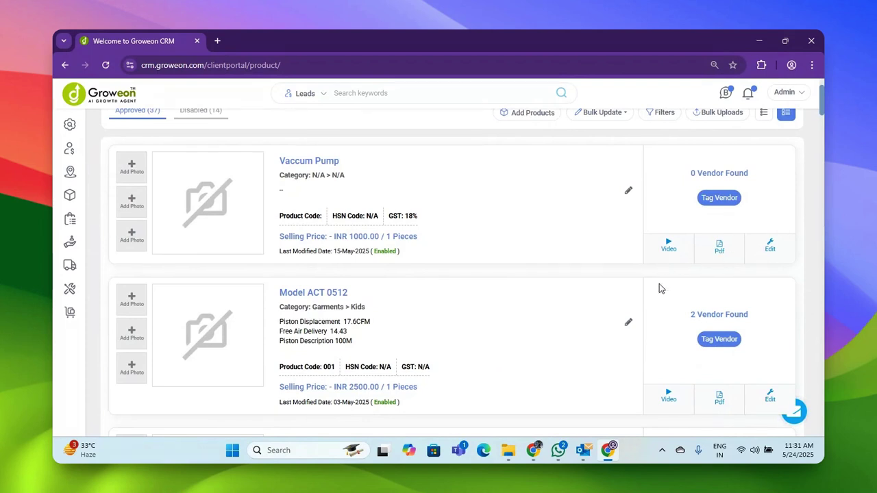
scroll(659, 284, "down", 3)
scroll(659, 284, "up", 2)
left_click(699, 210)
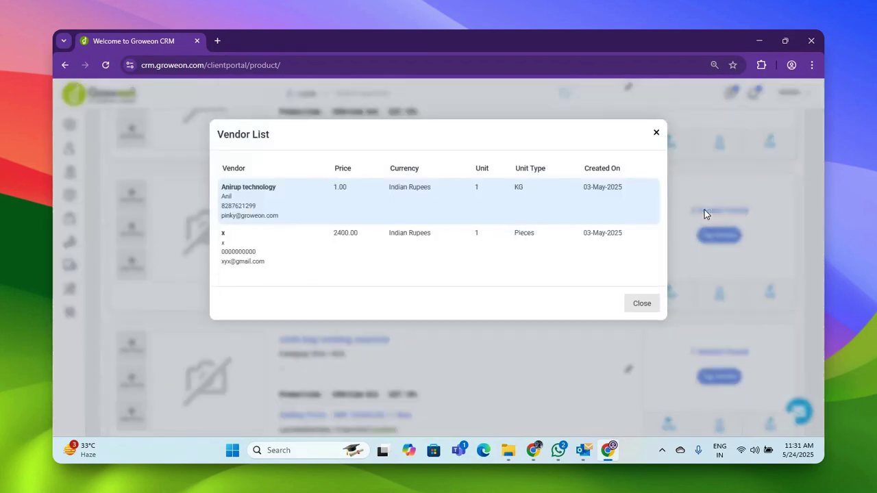
left_click(656, 134)
Step: Browse the detailed product cards and return the Products List to the table view
scroll(546, 284, "down", 12)
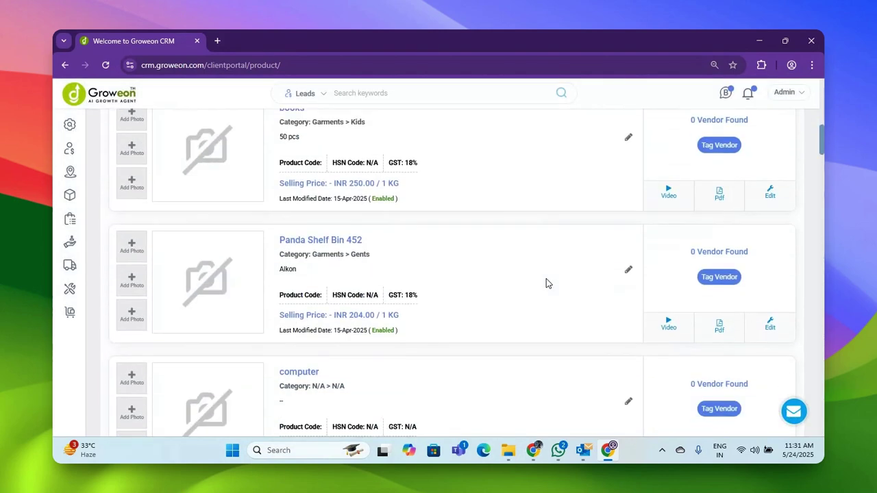
scroll(685, 353, "down", 5)
scroll(685, 353, "up", 10)
scroll(687, 353, "up", 3)
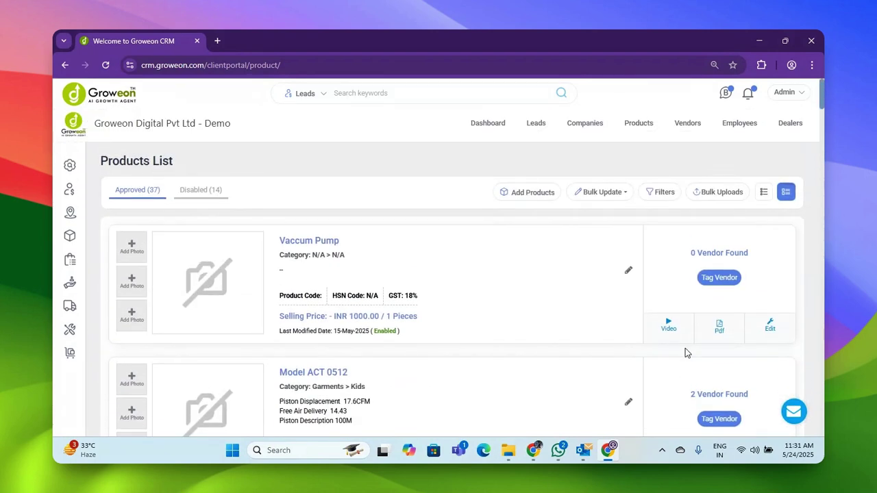
left_click(762, 194)
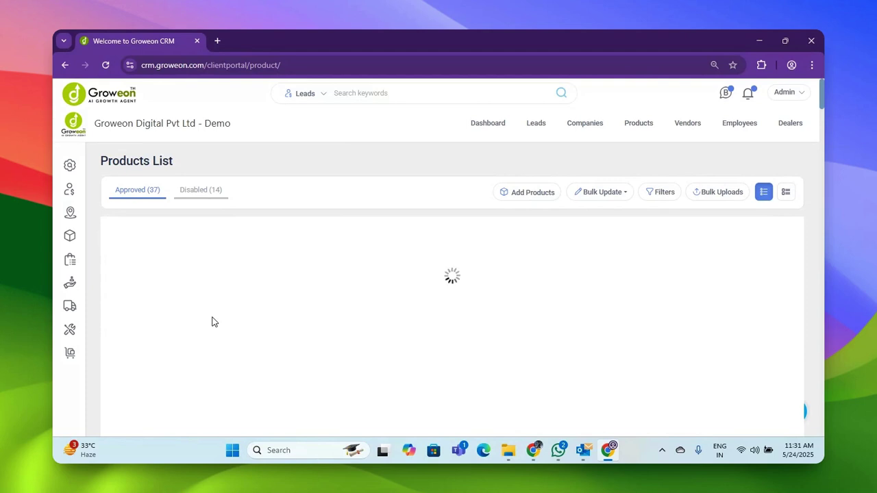
Step: Open the General Settings again and look at the options under Product Item Management Settings
mouse_move(70, 236)
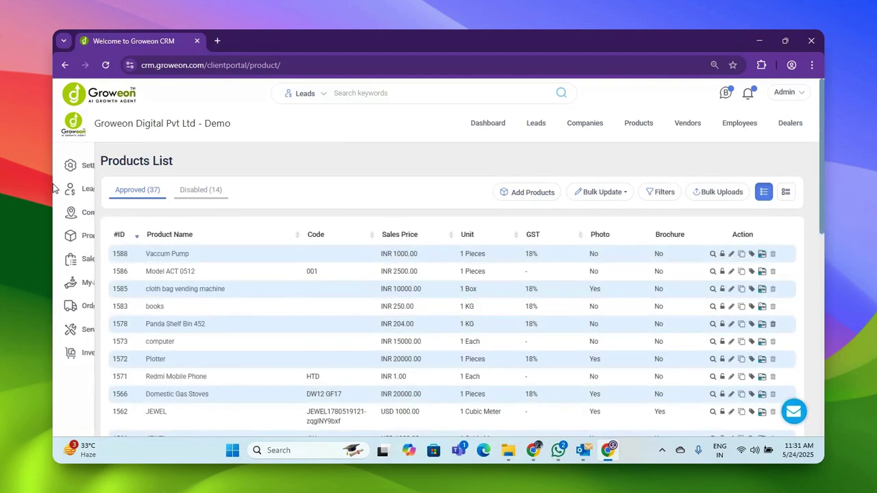
left_click(93, 166)
left_click(101, 205)
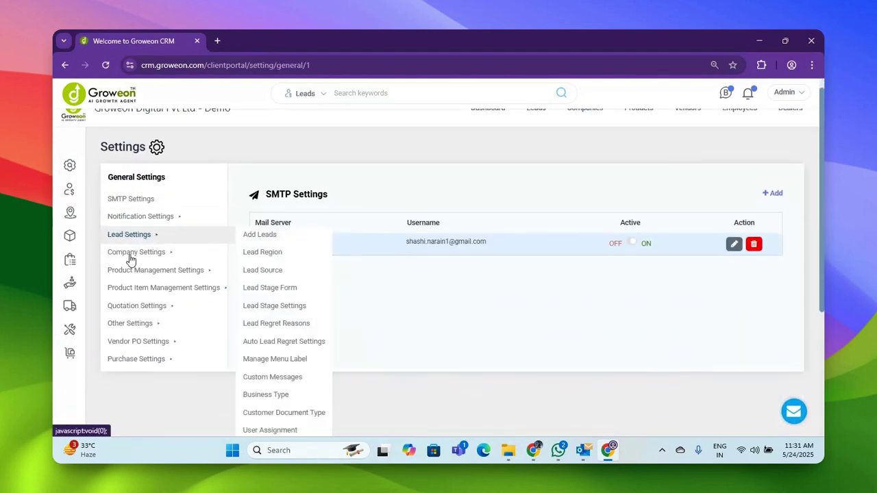
mouse_move(215, 253)
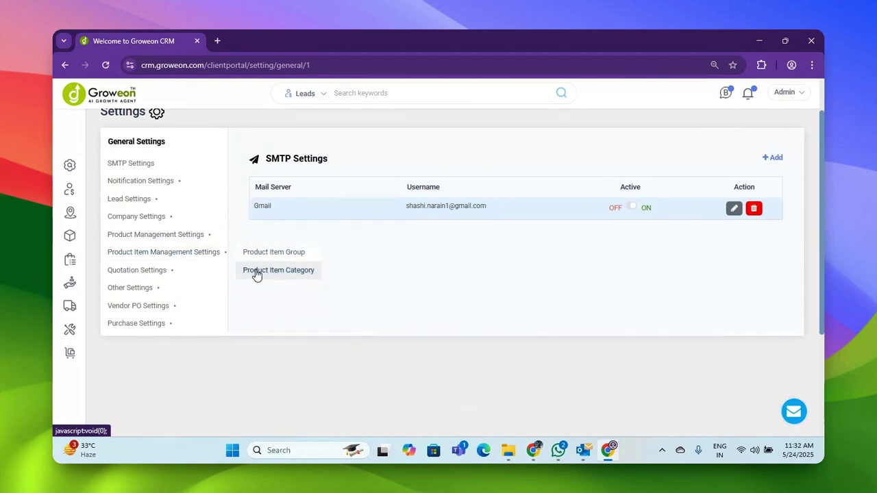
scroll(256, 275, "up", 1)
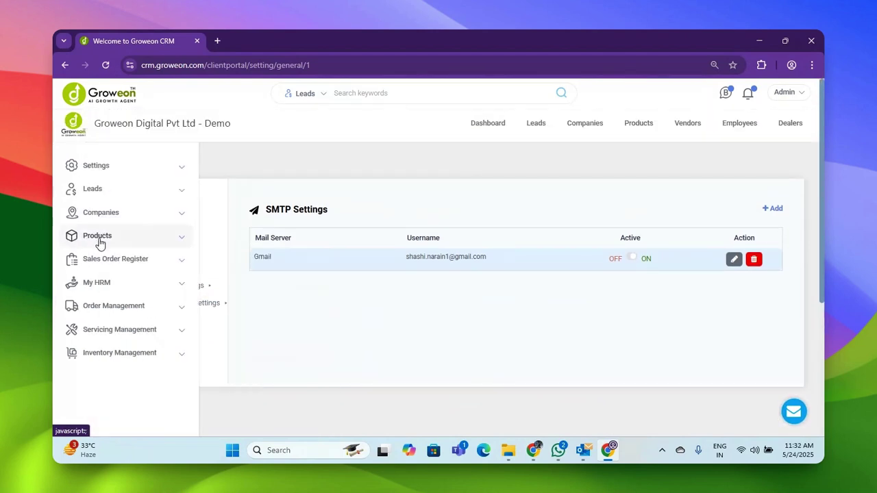
Step: Open the Parts & Item List of the product management and look through the active items
left_click(124, 237)
left_click(114, 289)
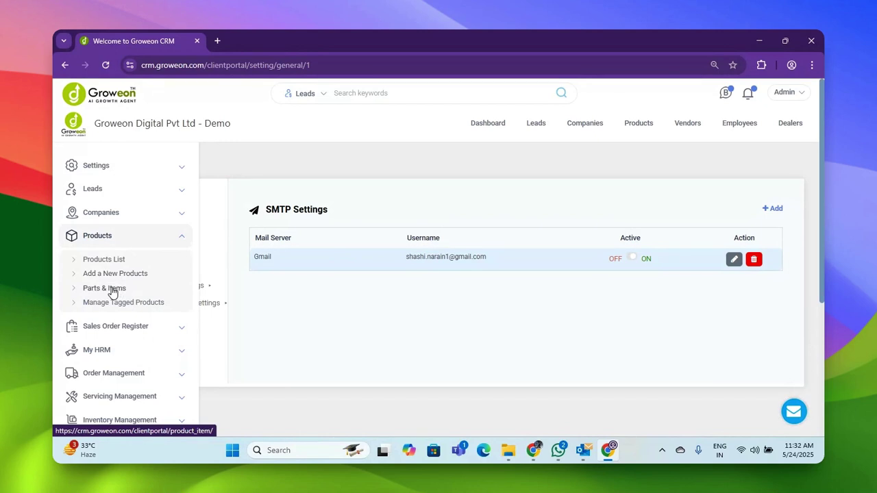
scroll(406, 263, "down", 3)
scroll(406, 263, "up", 3)
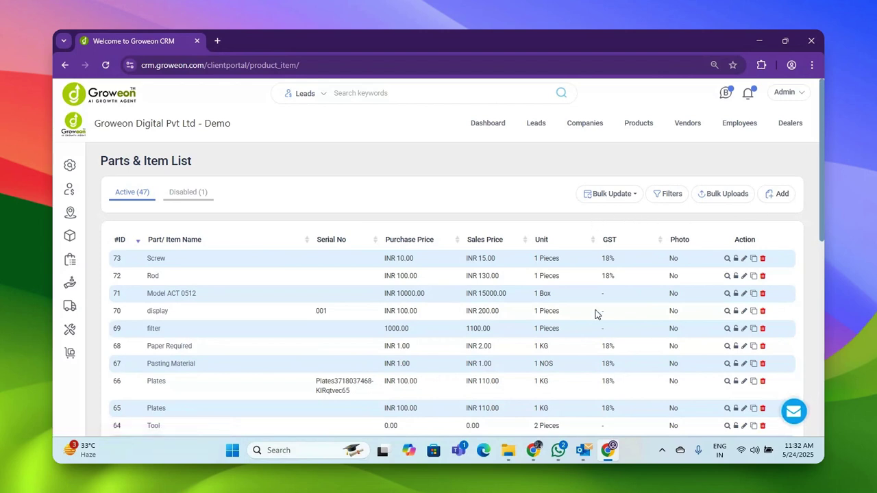
Step: Return to the Products List and check the parts and items tagged with Vaccum Pump, closing the dialog without changes
left_click(633, 130)
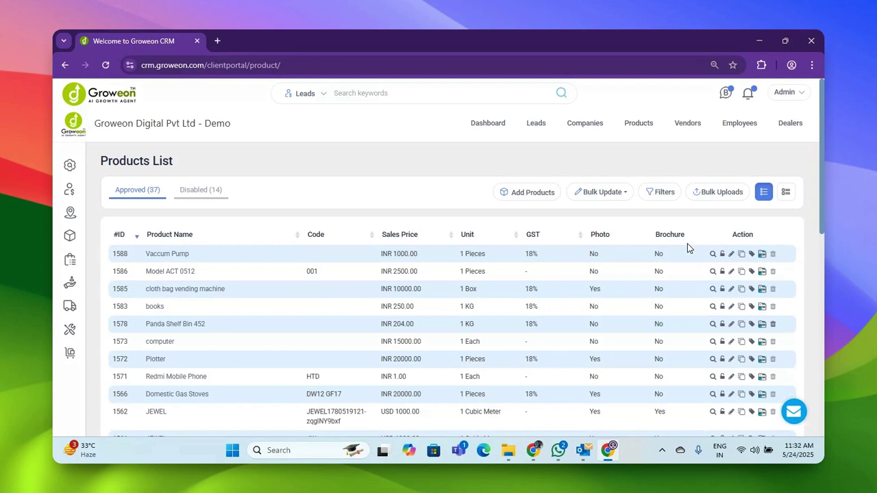
left_click(752, 254)
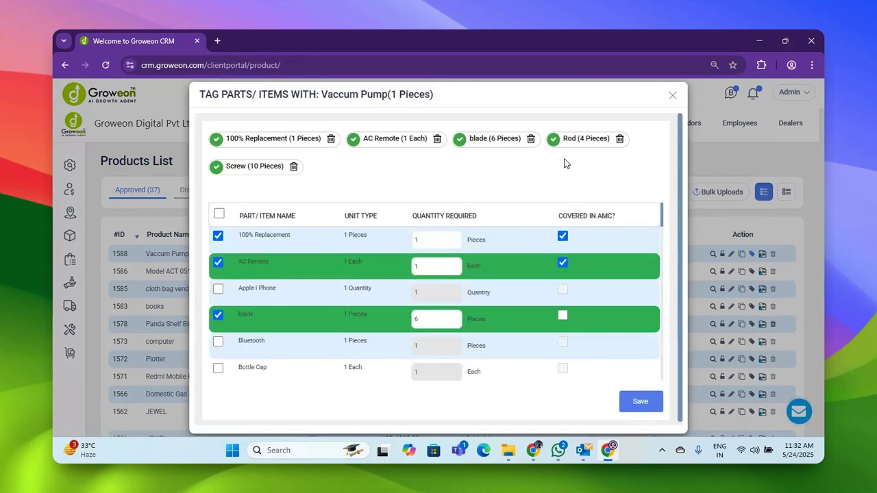
left_click(672, 98)
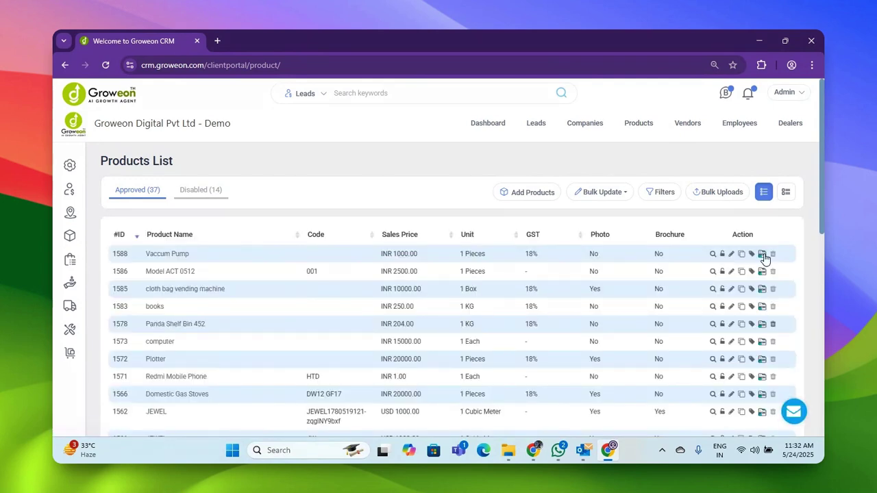
Step: View the Provisional Cost Sheet of Vaccum Pump down to its totals, and close it
left_click(762, 255)
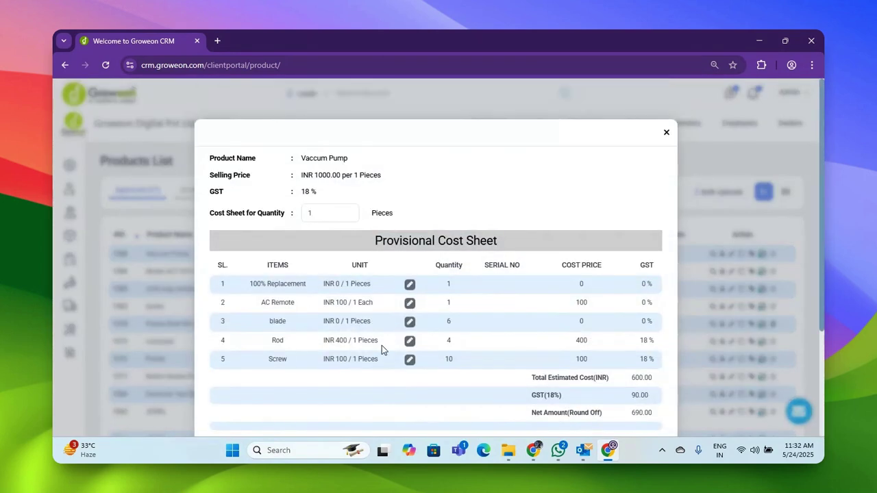
scroll(381, 346, "down", 3)
scroll(382, 345, "up", 3)
left_click(666, 135)
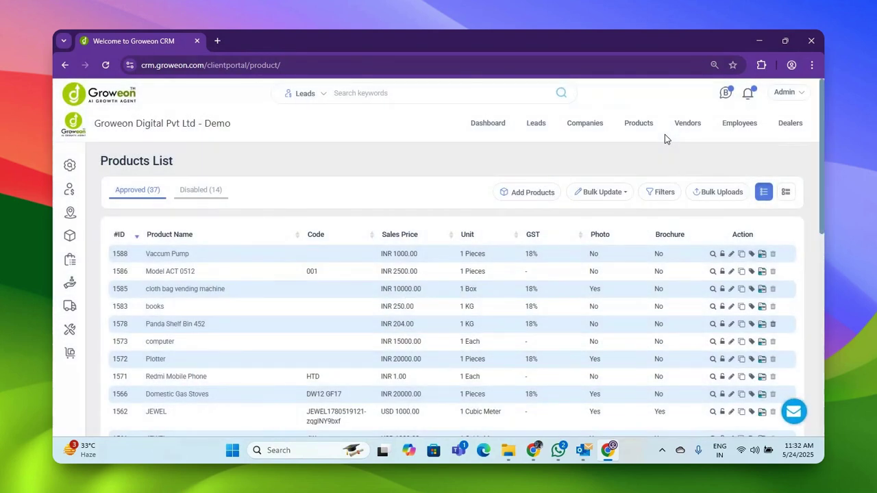